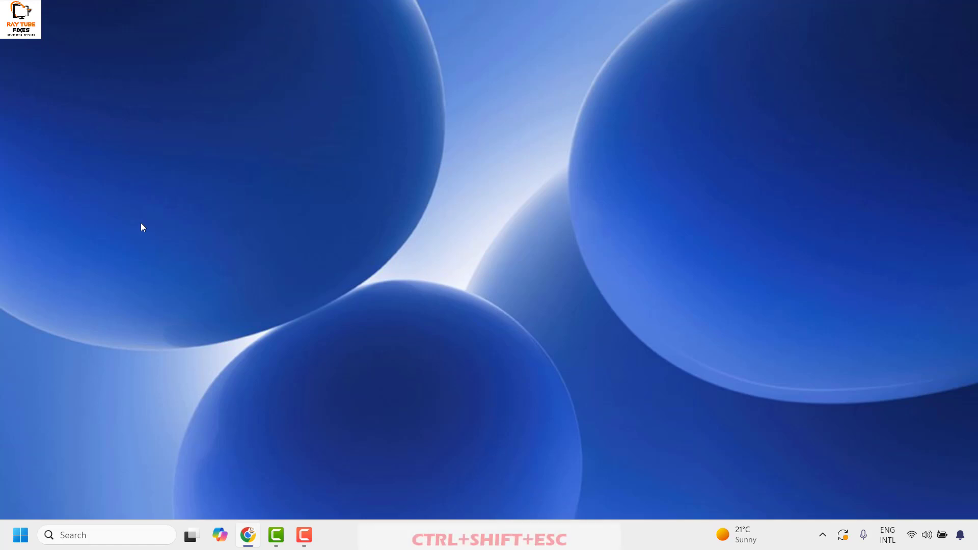
Relaunch explorer.exe as a new task from Task Manager
key(ctrl+shift+Escape)
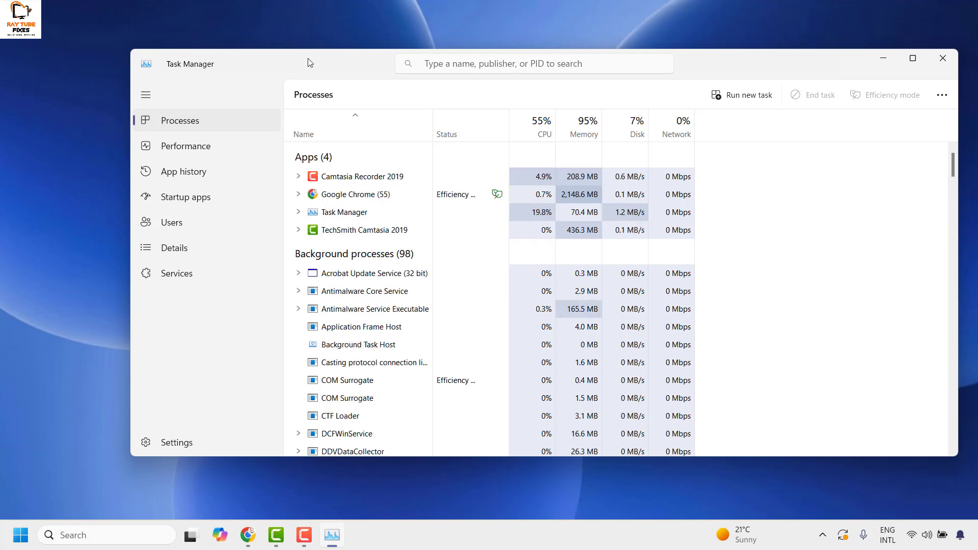
drag(310, 62, 278, 59)
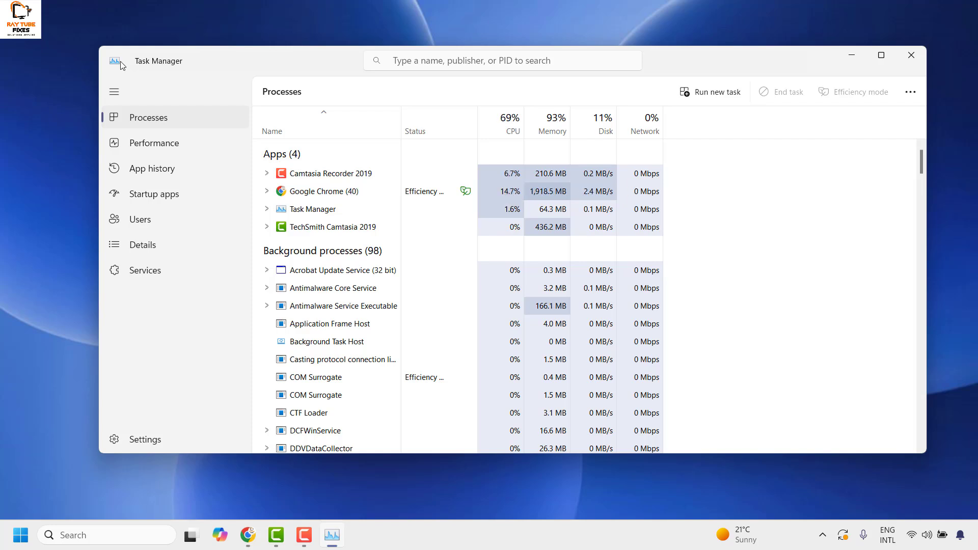
click(717, 95)
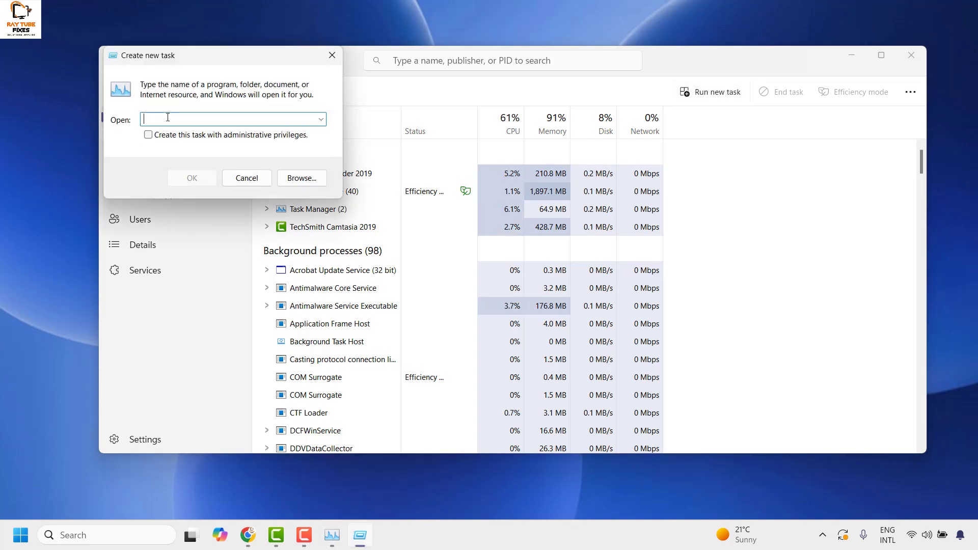
text(e)
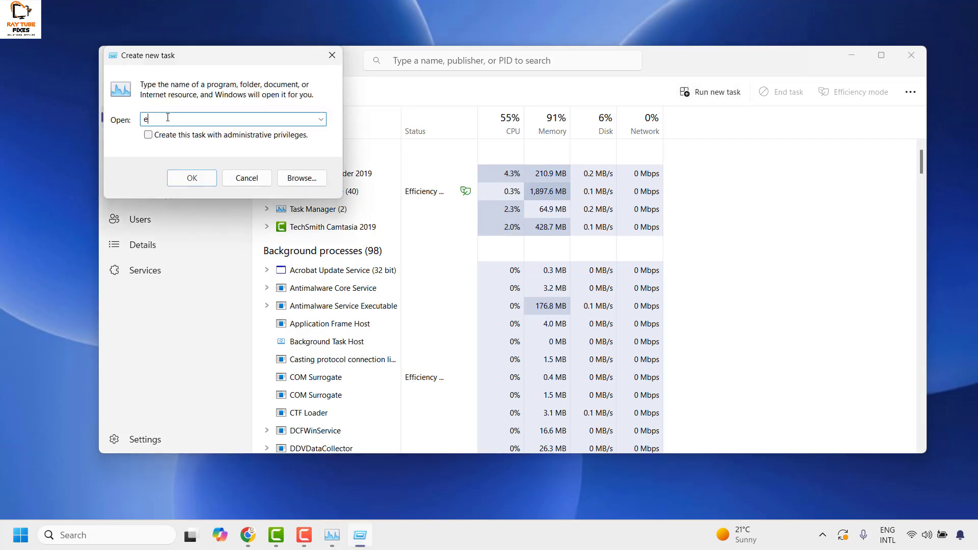
text(xplorer.exe)
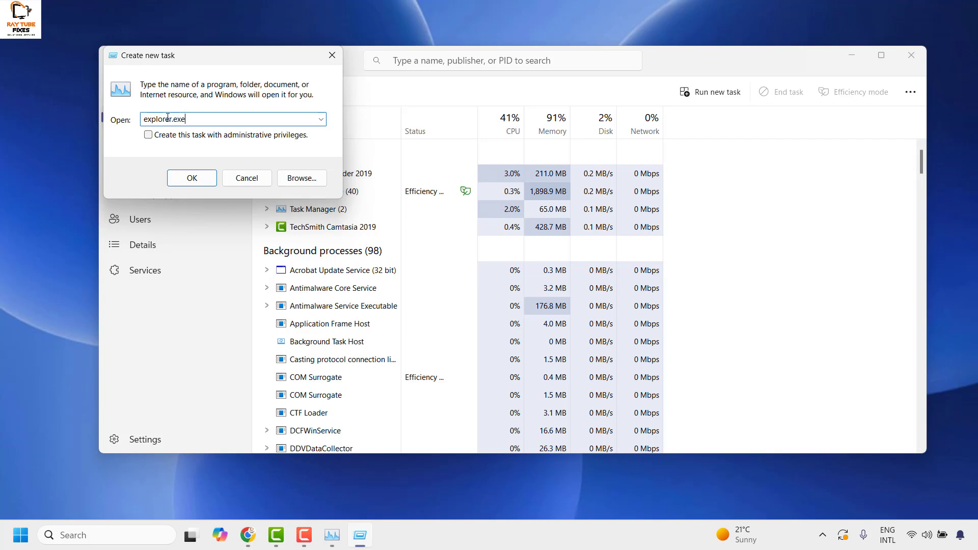
click(198, 185)
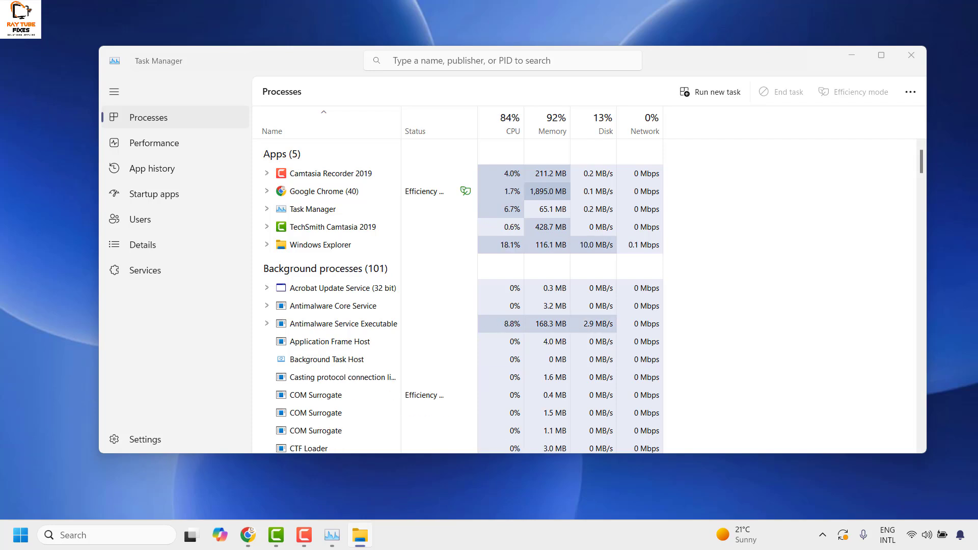
click(864, 147)
Close Task Manager and launch regedit from the Run box
click(912, 55)
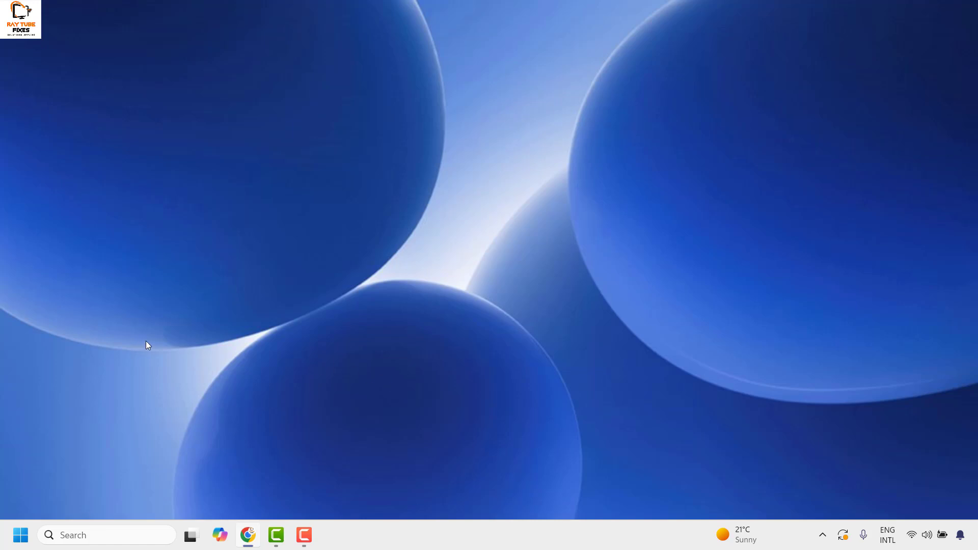
key(super+r)
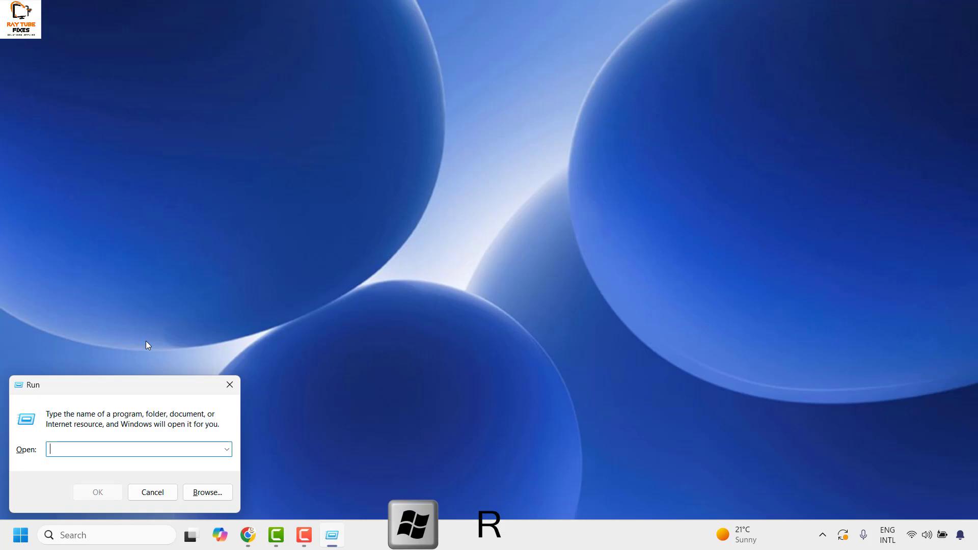
text(reged)
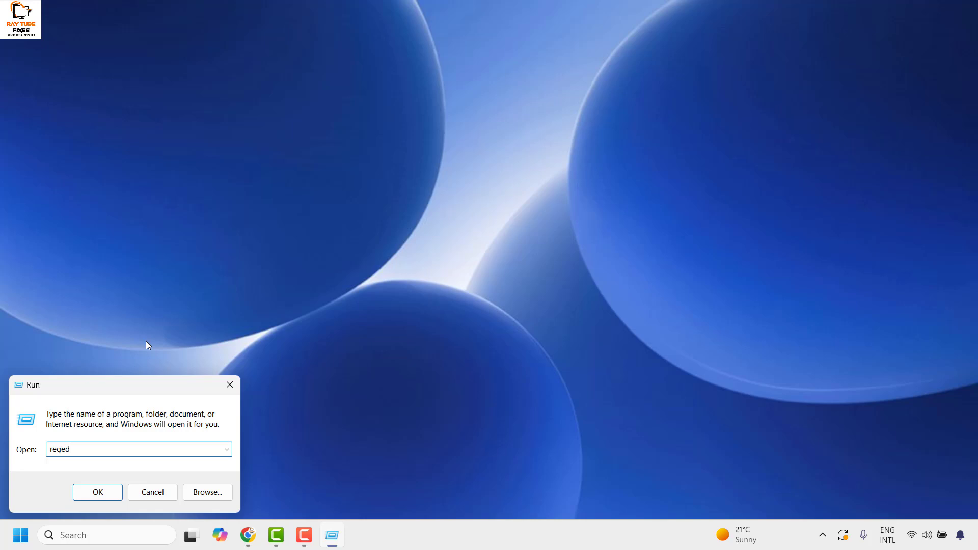
text(it)
key(Return)
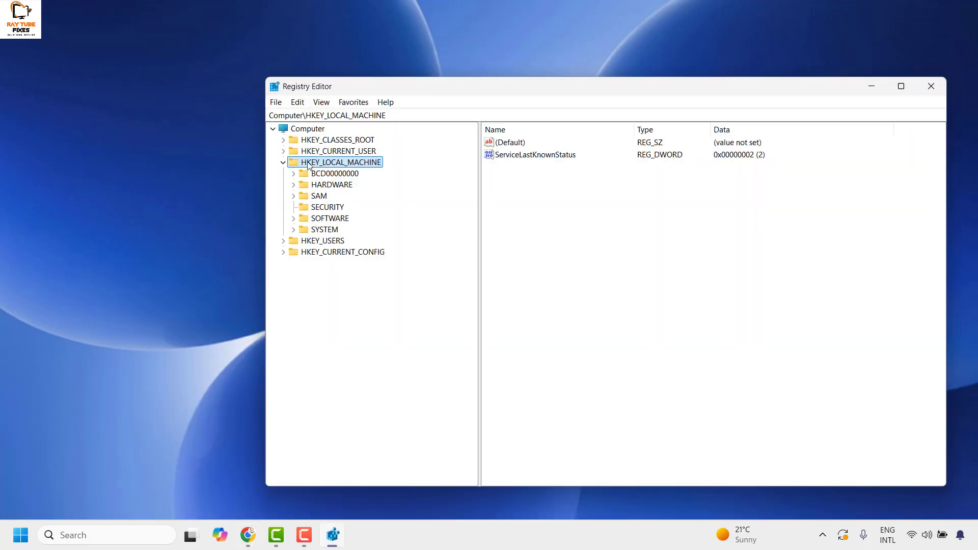
Expand HKEY_LOCAL_MACHINE > SOFTWARE > Microsoft in the key tree
double_click(308, 164)
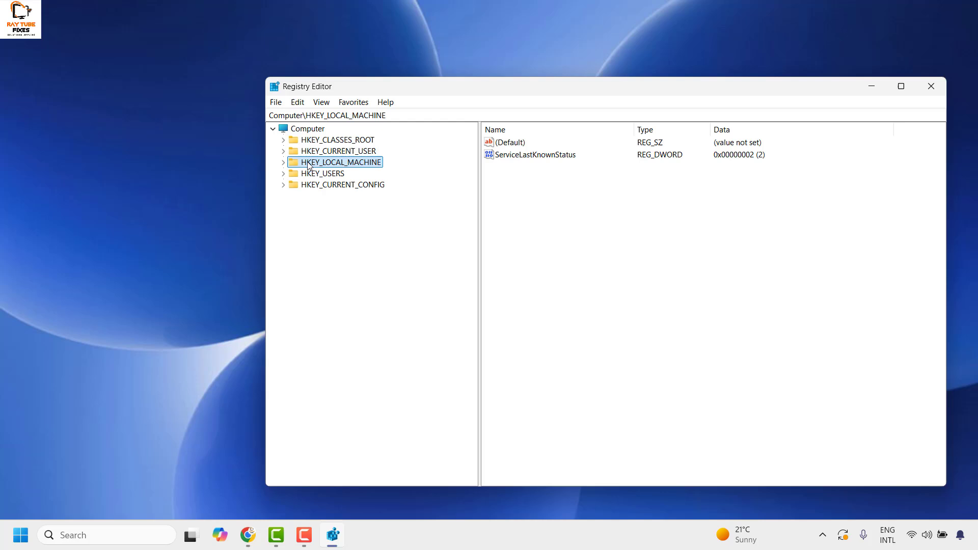
click(284, 163)
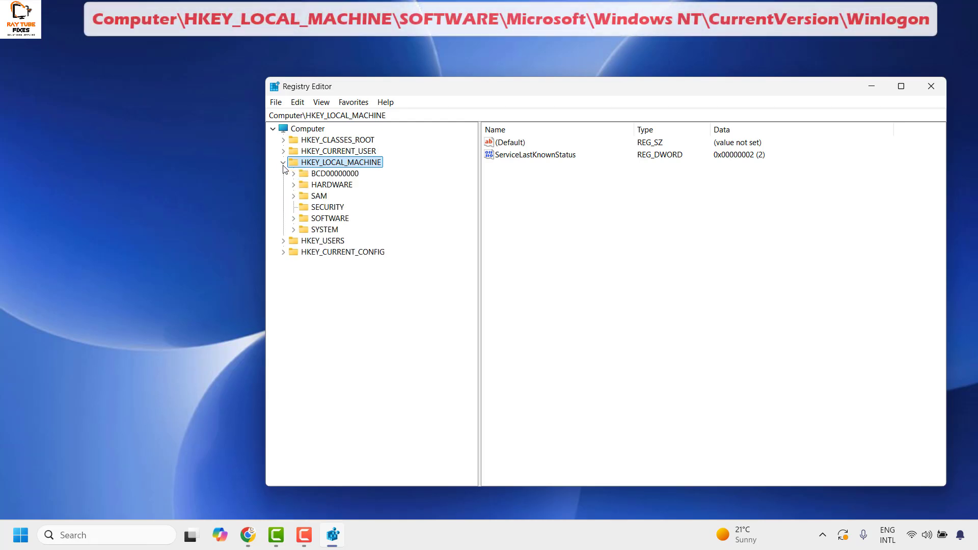
click(294, 219)
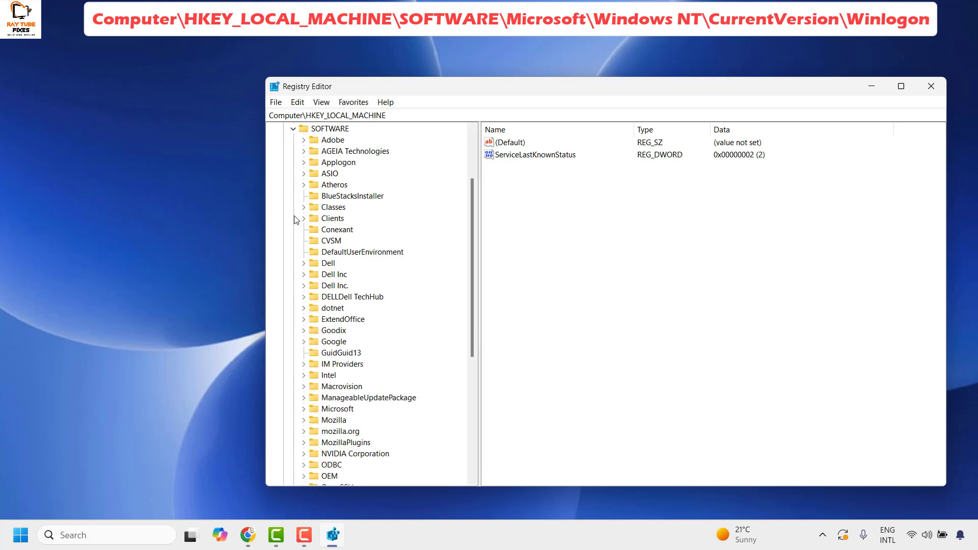
text(mi)
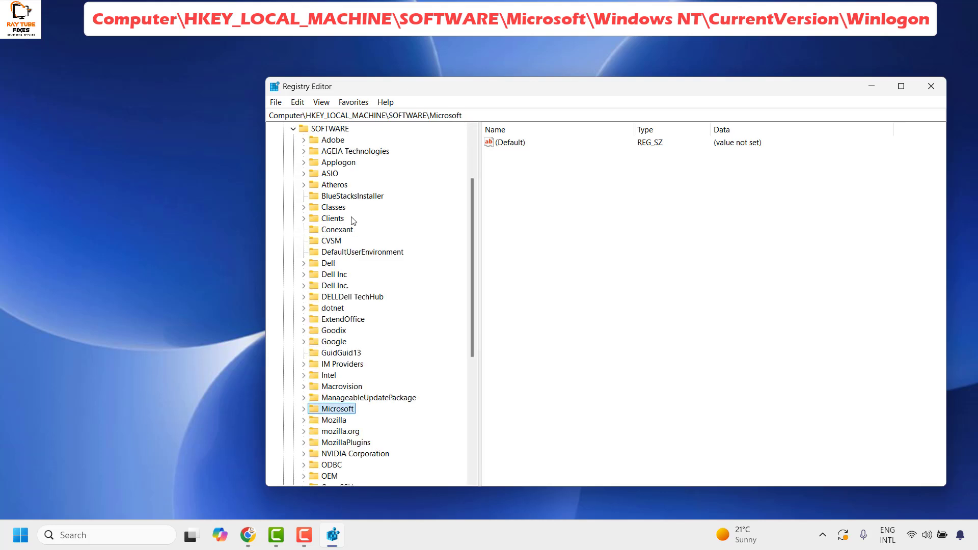
scroll(449, 248, down, 3)
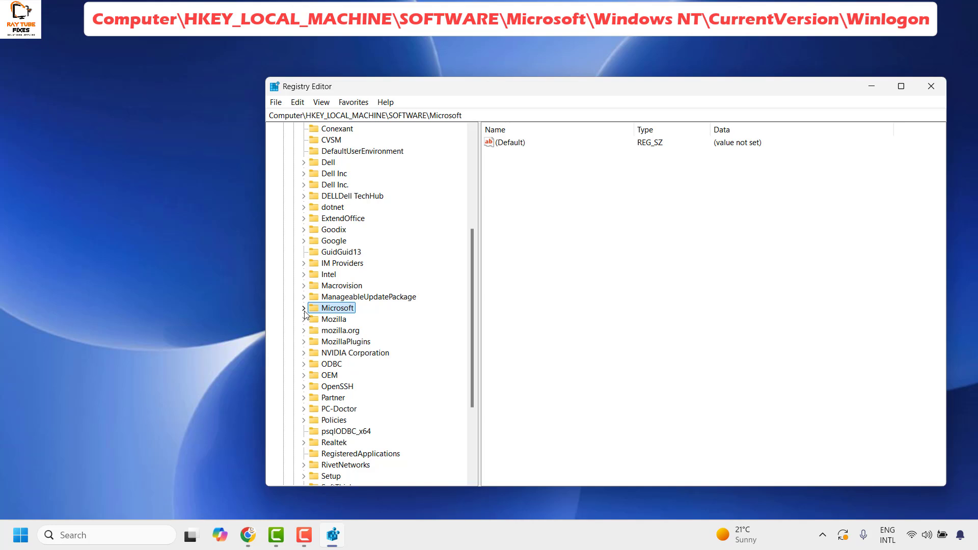
click(304, 309)
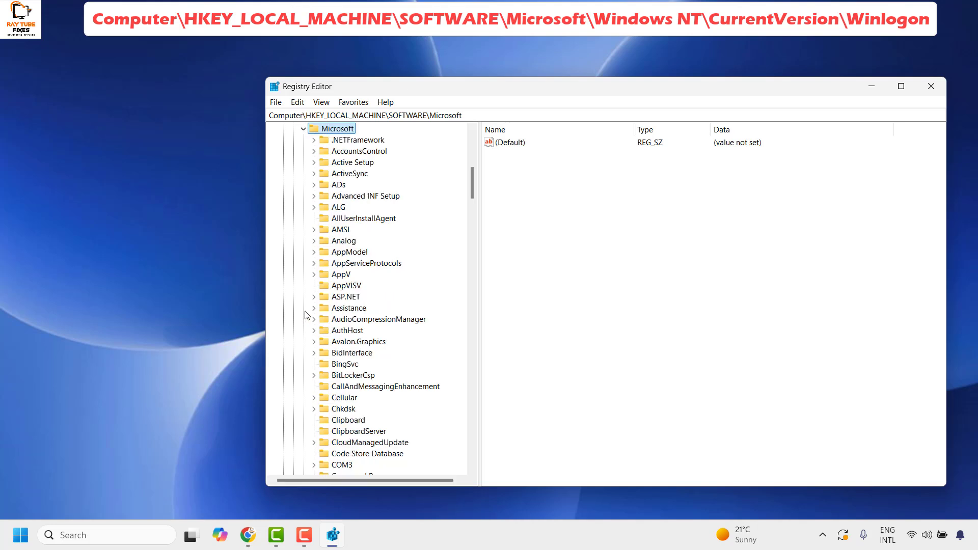
Expand Windows NT > CurrentVersion and select the Winlogon key
text(windows)
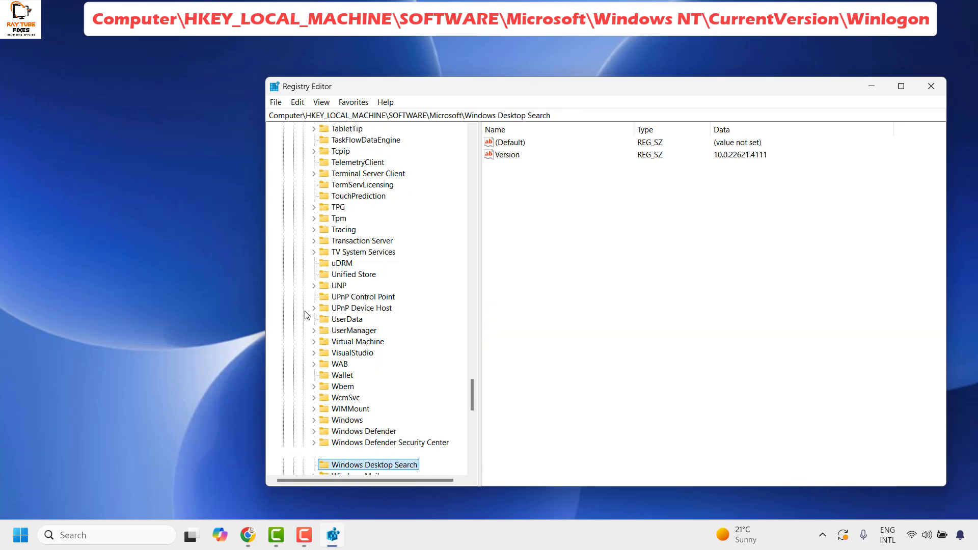
key(Up)
key(Up)
key(Up)
key(Up)
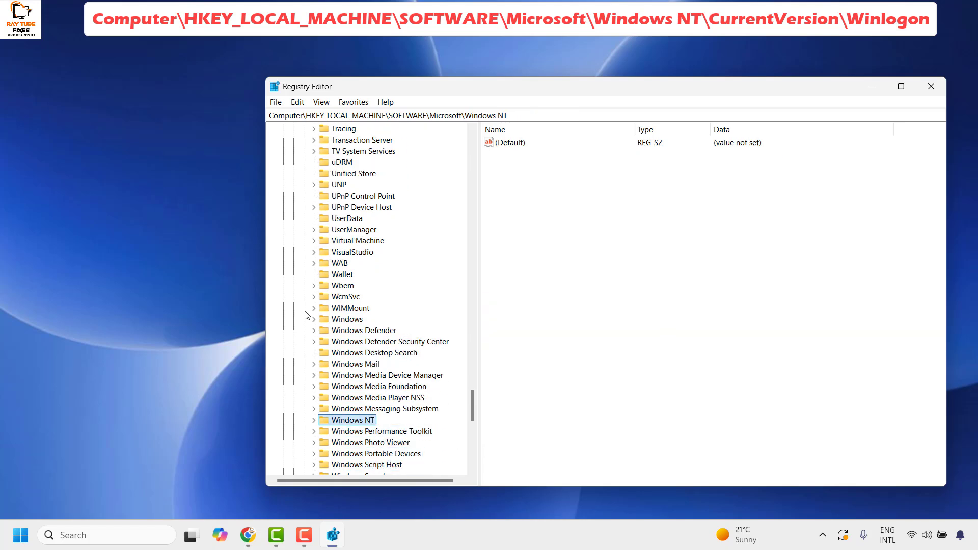
click(314, 420)
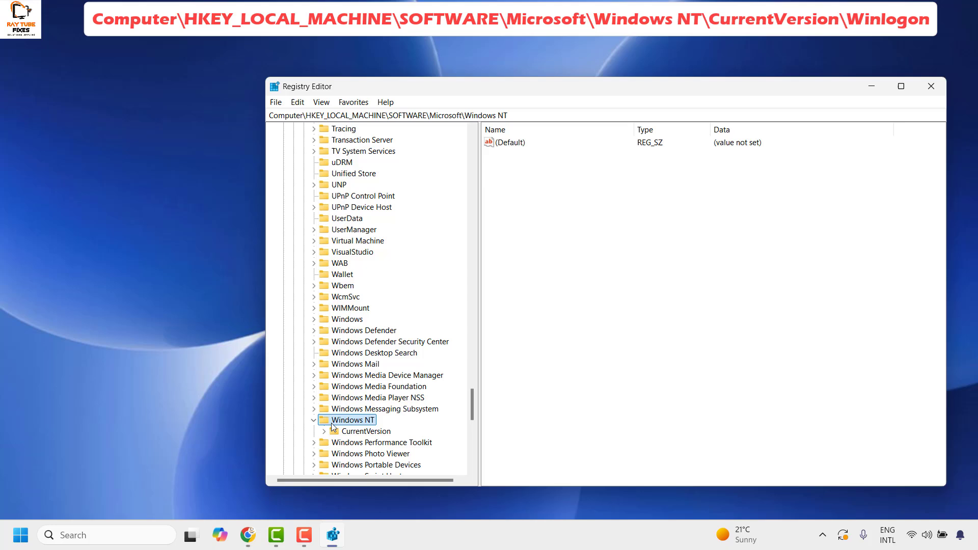
scroll(362, 428, down, 2)
click(324, 365)
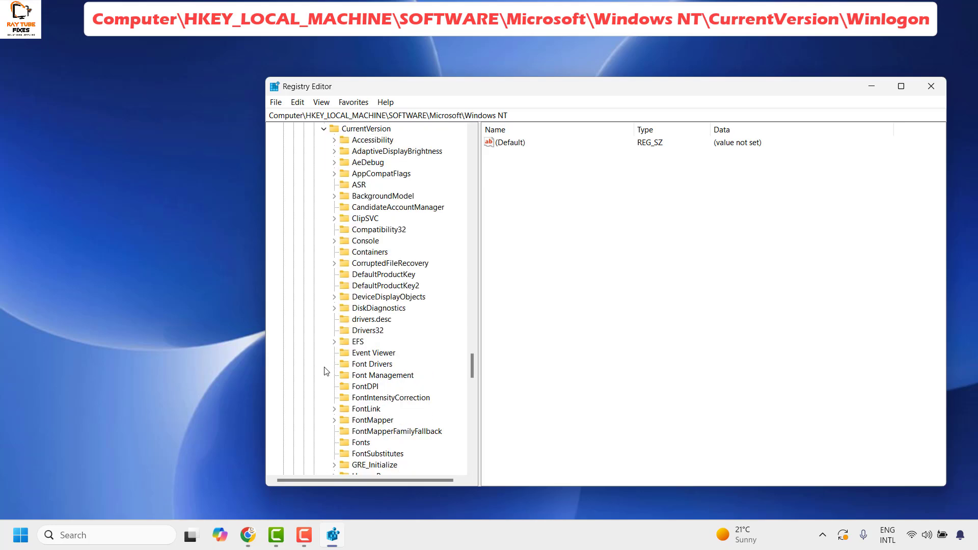
click(379, 252)
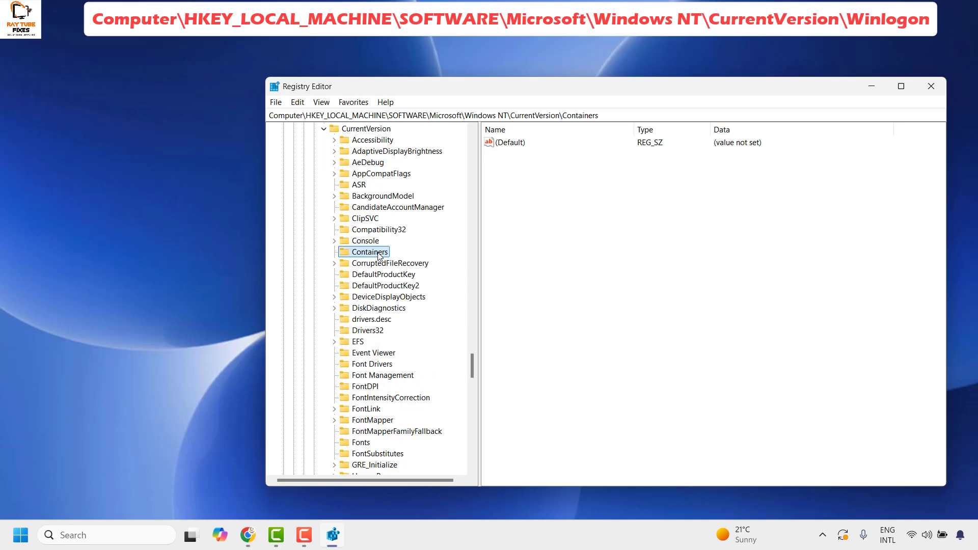
text(win)
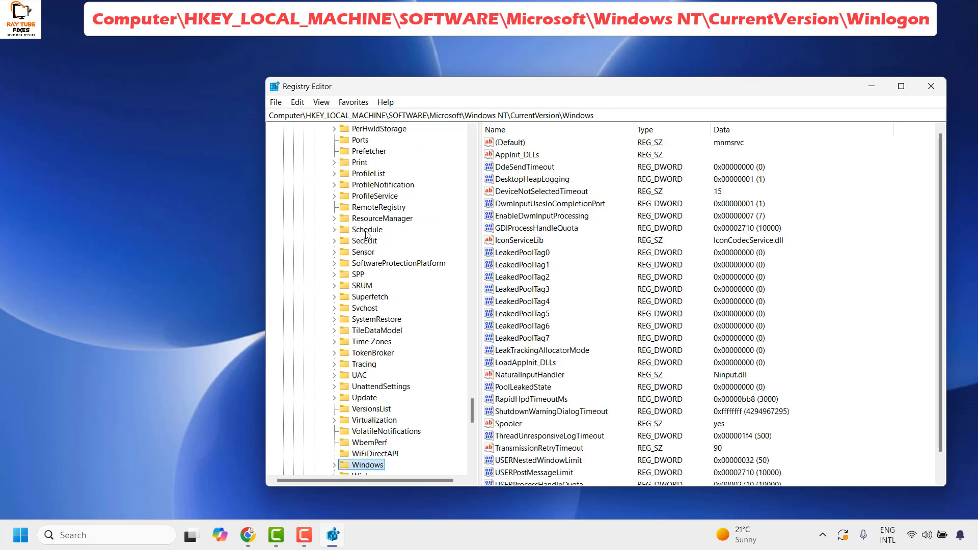
key(Down)
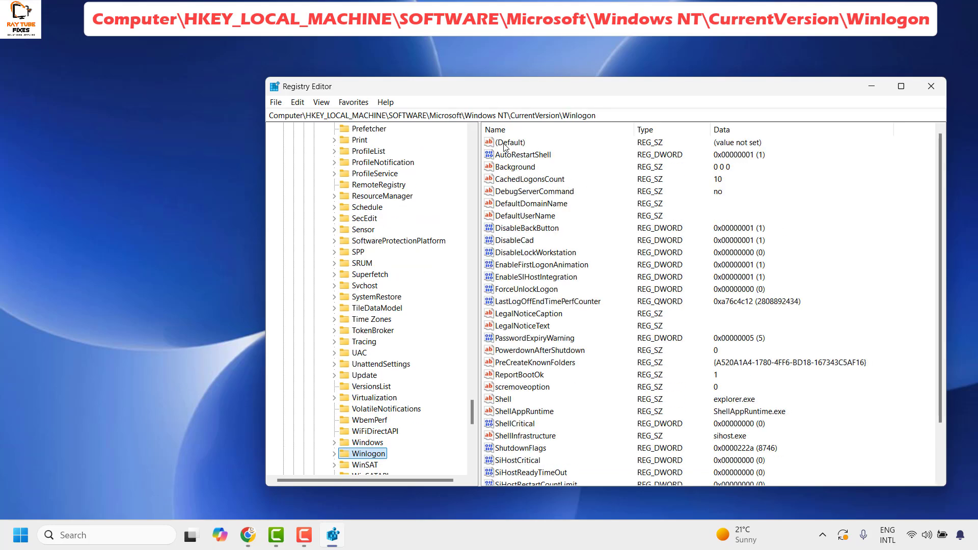
scroll(357, 350, down, 5)
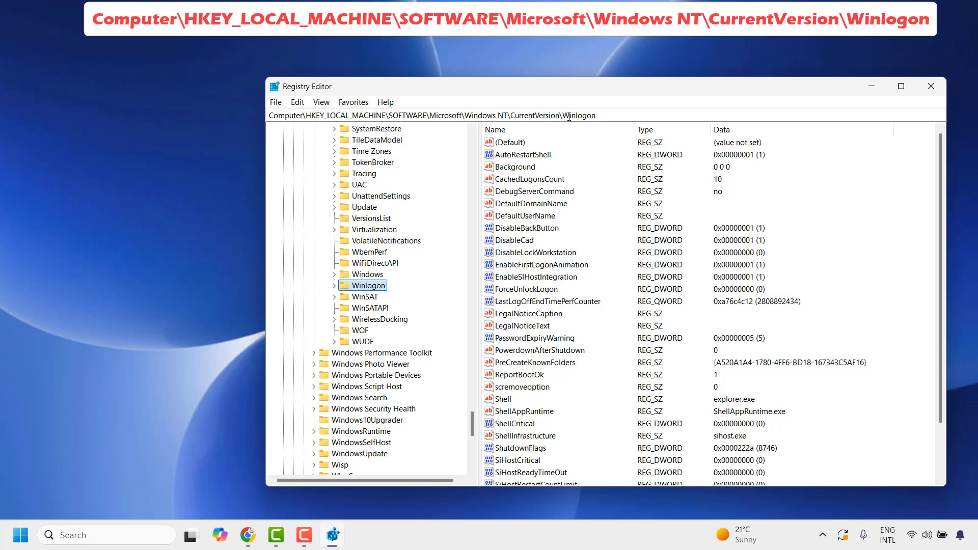
scroll(579, 314, down, 2)
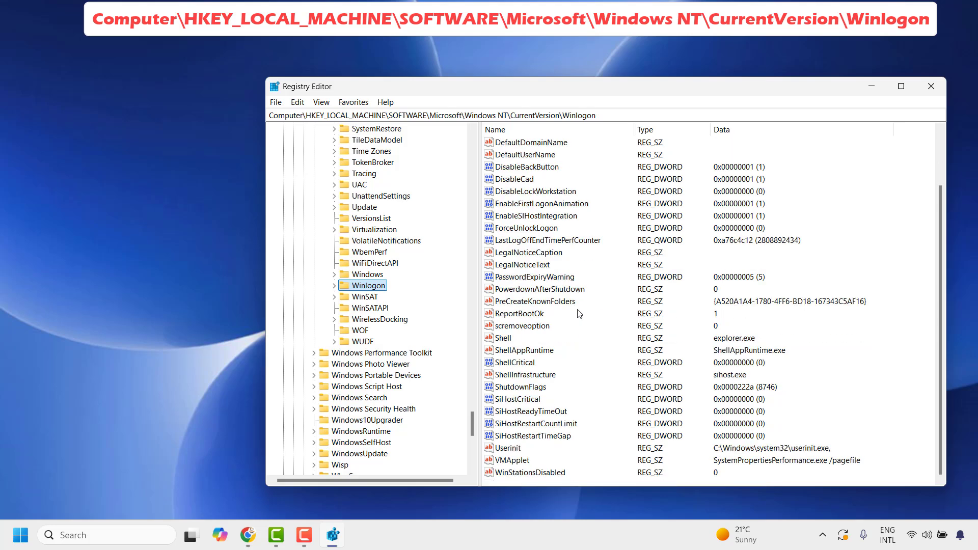
click(507, 342)
double_click(507, 340)
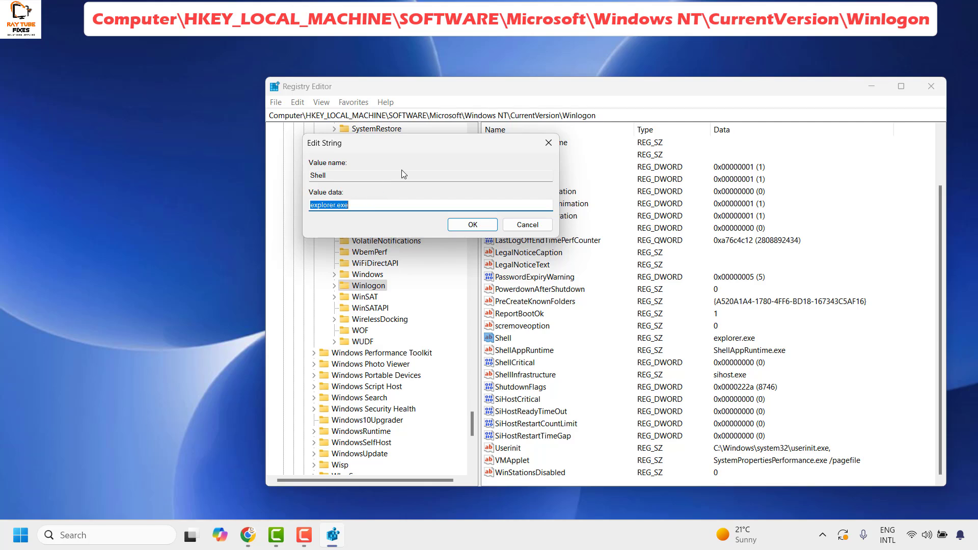
click(373, 205)
click(473, 225)
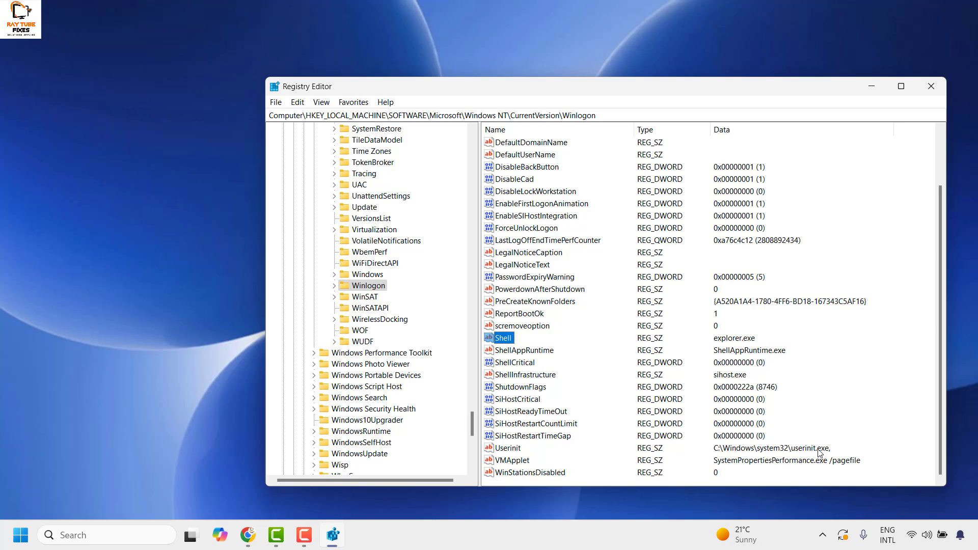
Confirm Userinit reads C:\Windows\system32\userinit.exe unchanged, then close Registry Editor
right_click(516, 449)
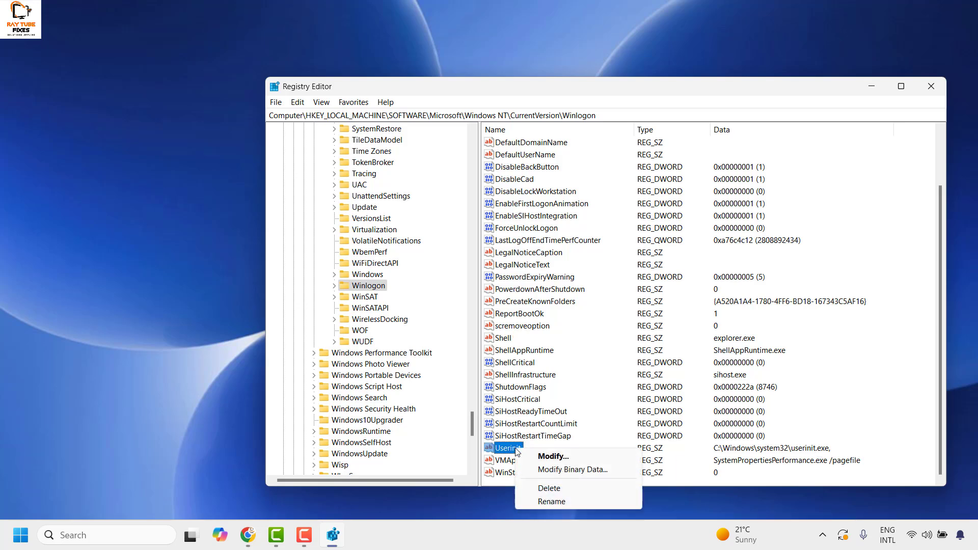
click(551, 458)
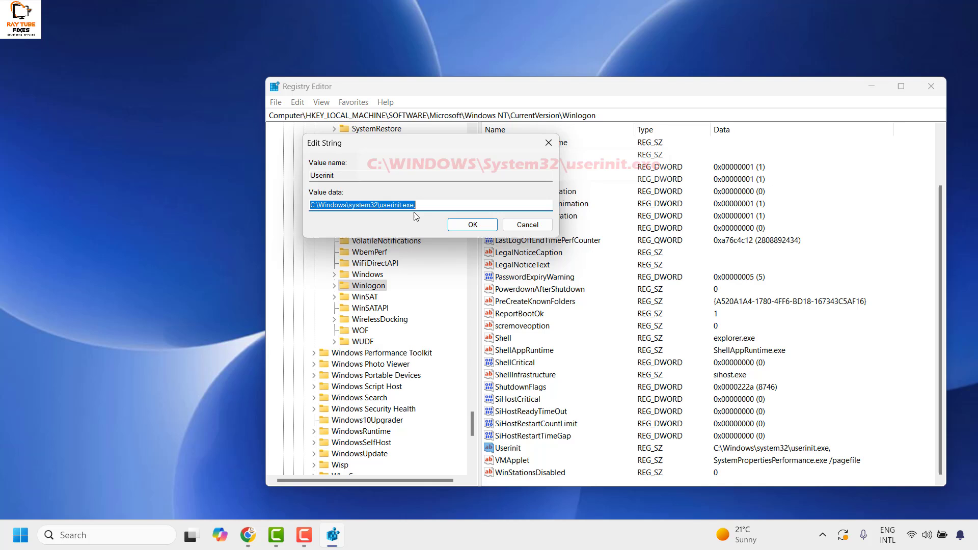
click(336, 176)
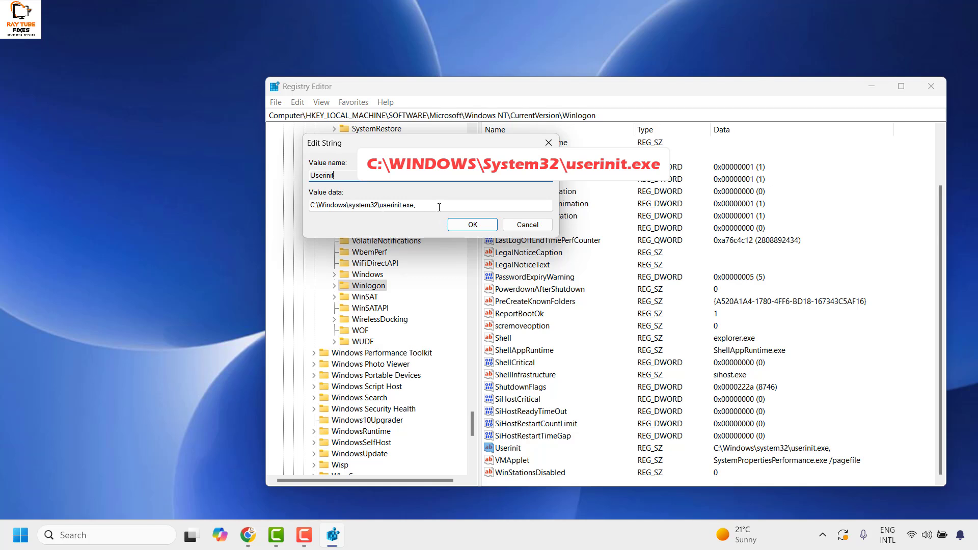
click(485, 231)
click(931, 86)
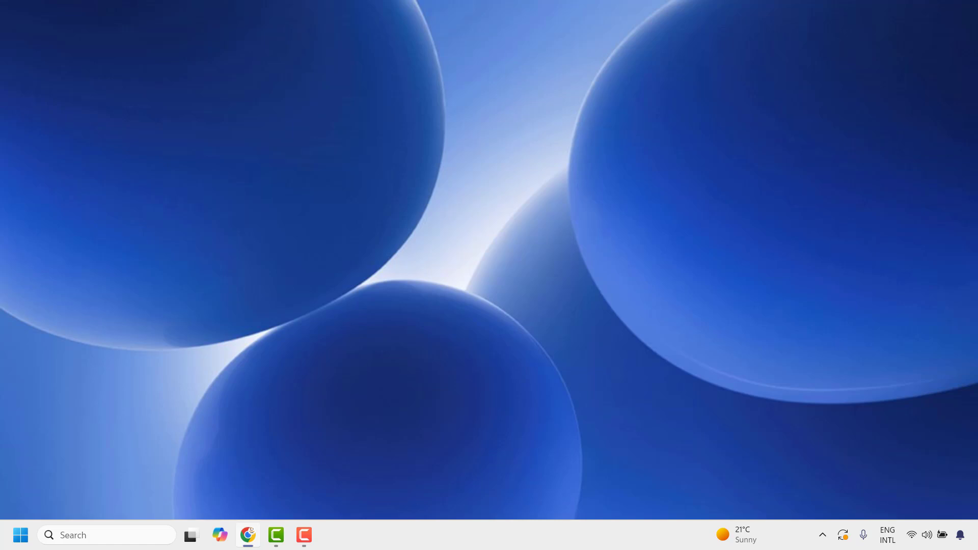
Dismiss the Windows search panel and bring up the Run dialog with Win+R
click(124, 535)
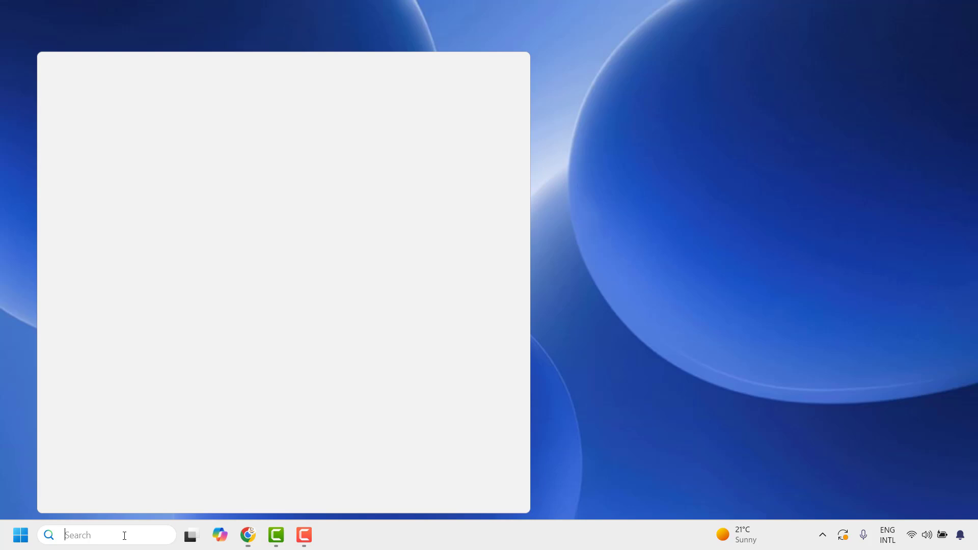
click(125, 535)
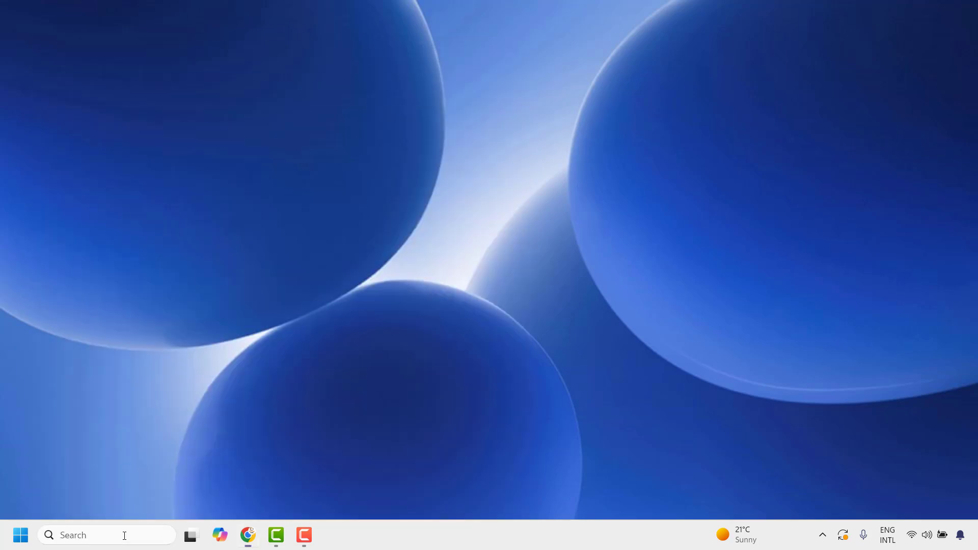
key(super+r)
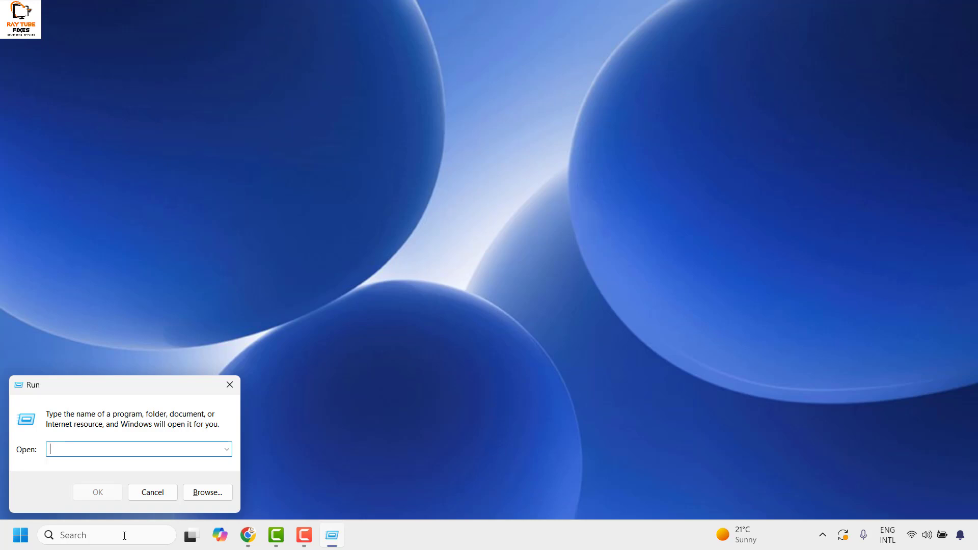
Launch cmd from Run and run sfc /scannow at the prompt
text(cmd)
key(Return)
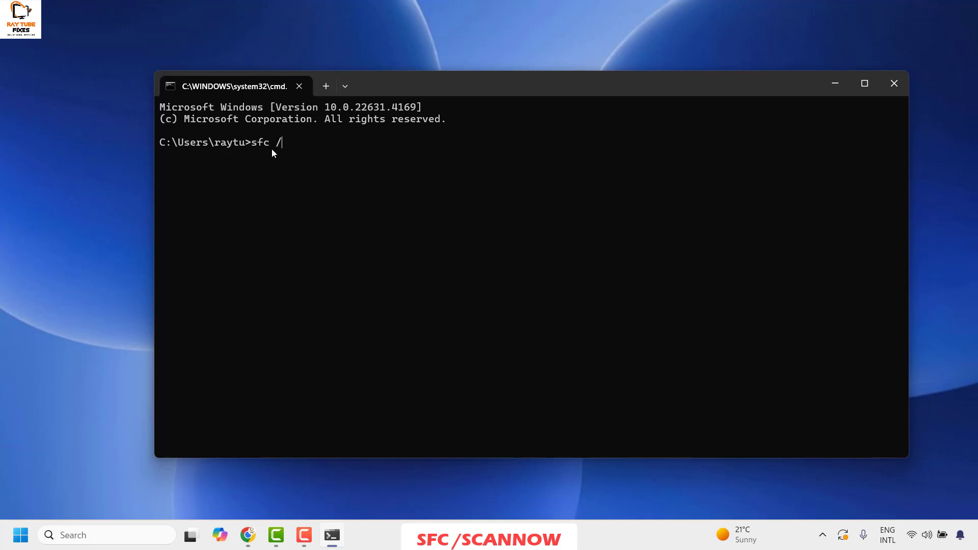
text(sfc /scannow)
key(Return)
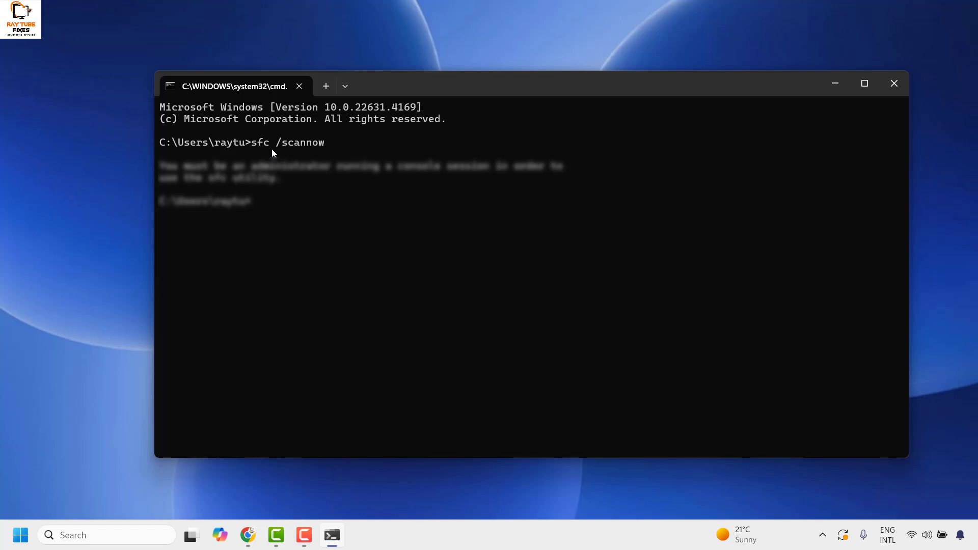
Close the Command Prompt window with Alt+F4
key(alt+F4)
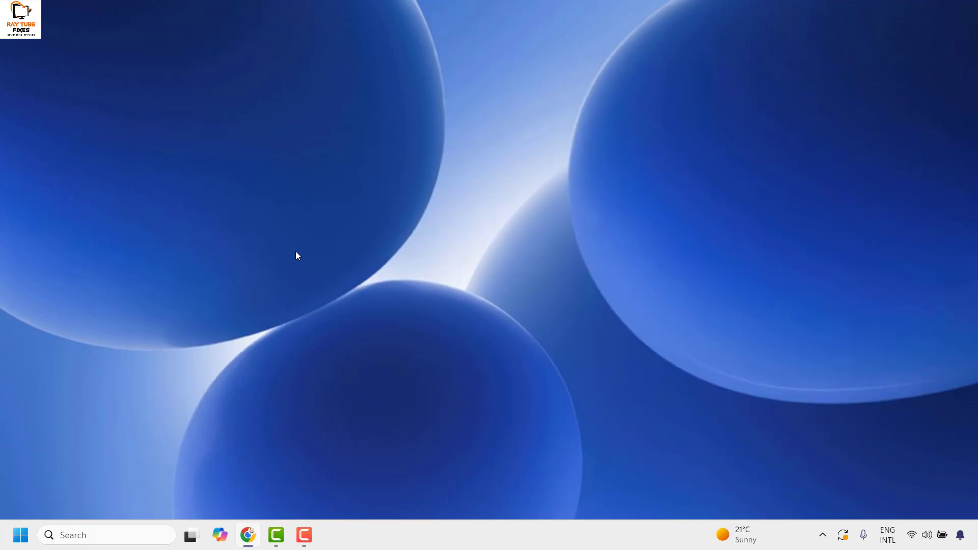